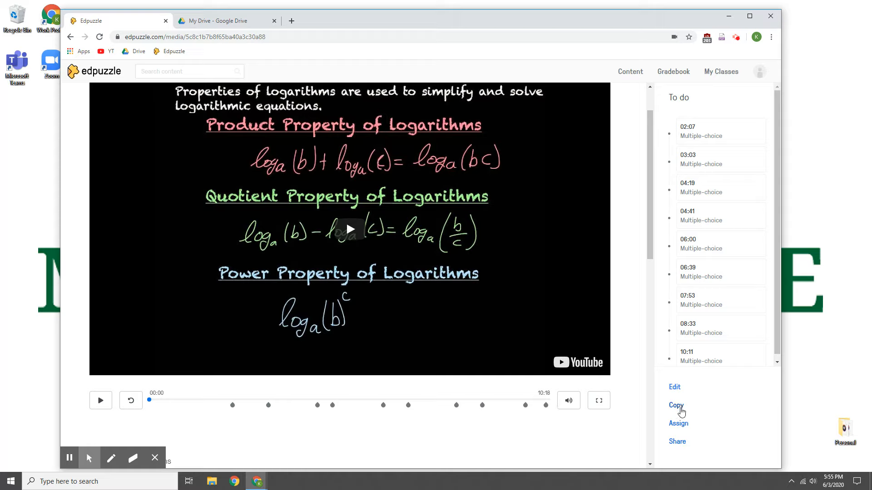
# Step: Copy the Properties of Logarithms video into the own content and open the copy for editing
pyautogui.click(680, 410)
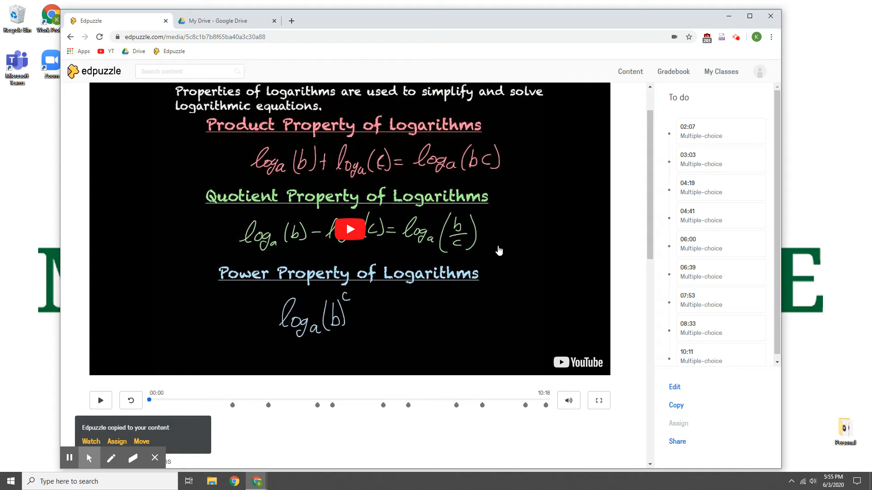
pyautogui.click(674, 387)
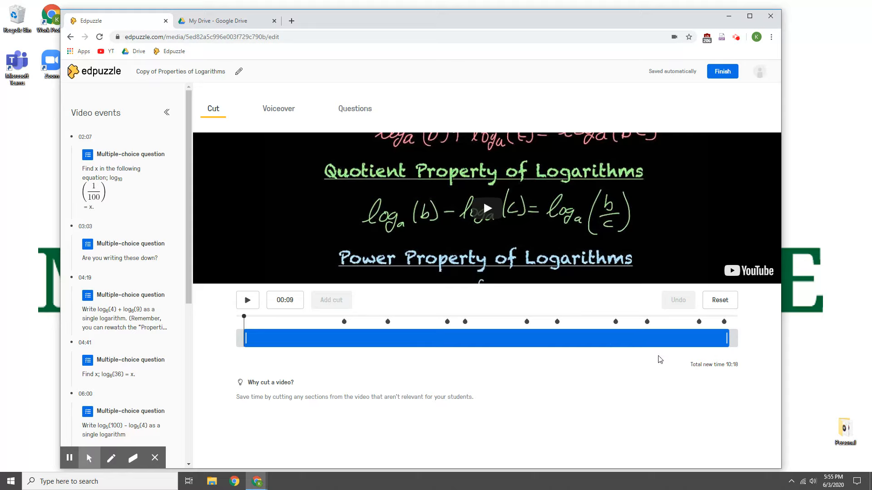
# Step: Review the questions and notes in the copied video's events list and collapse the list
pyautogui.scroll(-1, 125, 195)
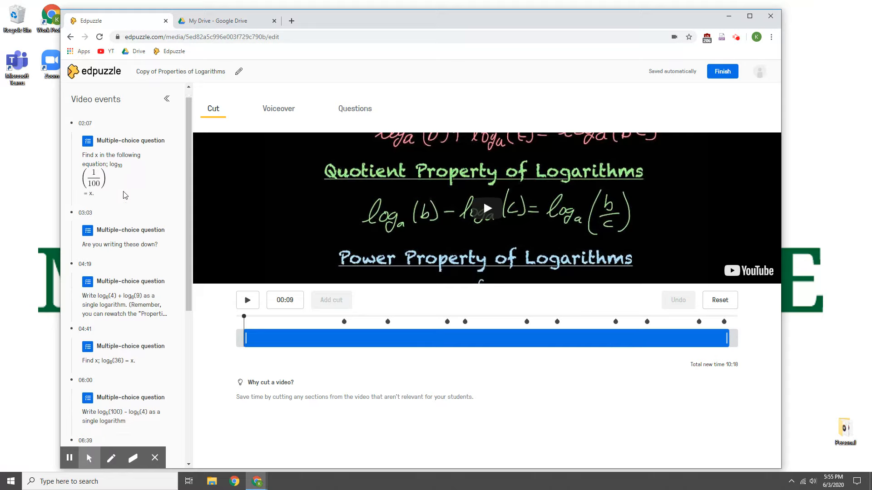
pyautogui.scroll(-4, 125, 195)
pyautogui.scroll(5, 150, 138)
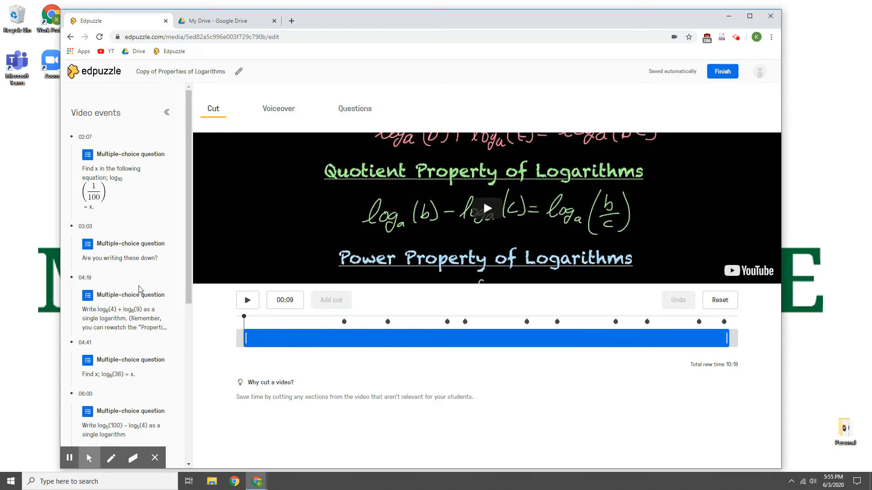
pyautogui.scroll(-3, 141, 294)
pyautogui.scroll(-3, 141, 294)
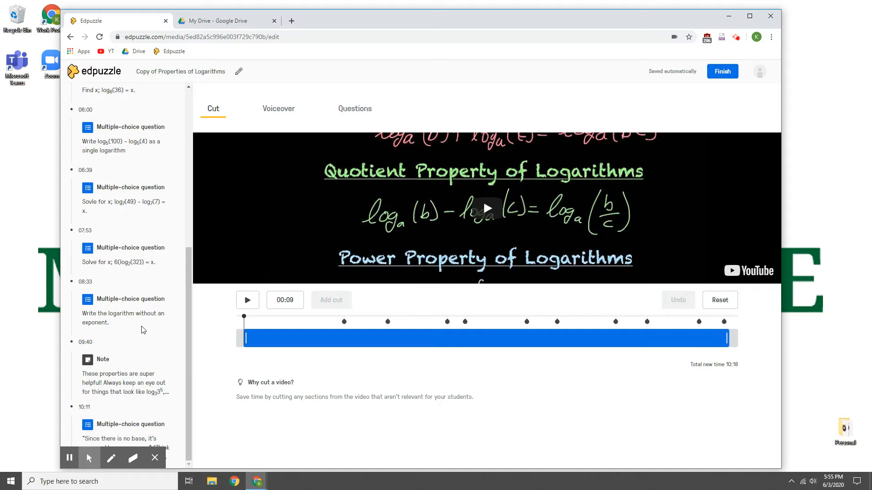
pyautogui.scroll(6, 129, 390)
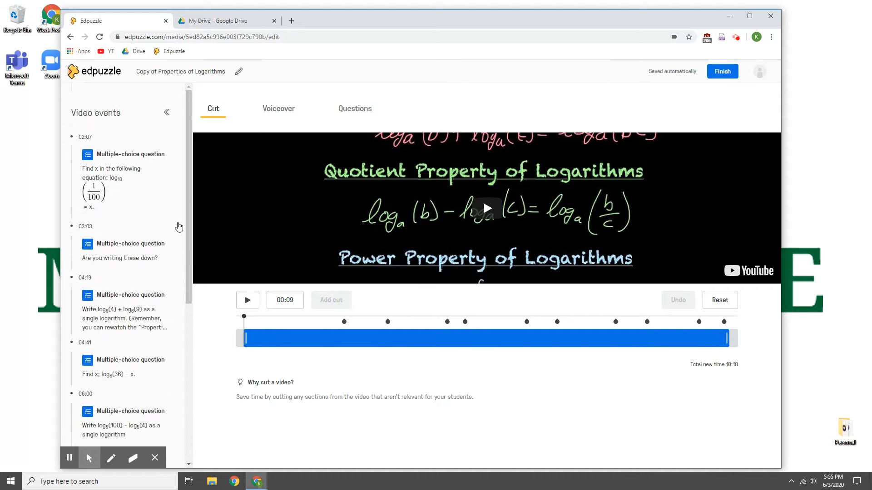
pyautogui.click(167, 112)
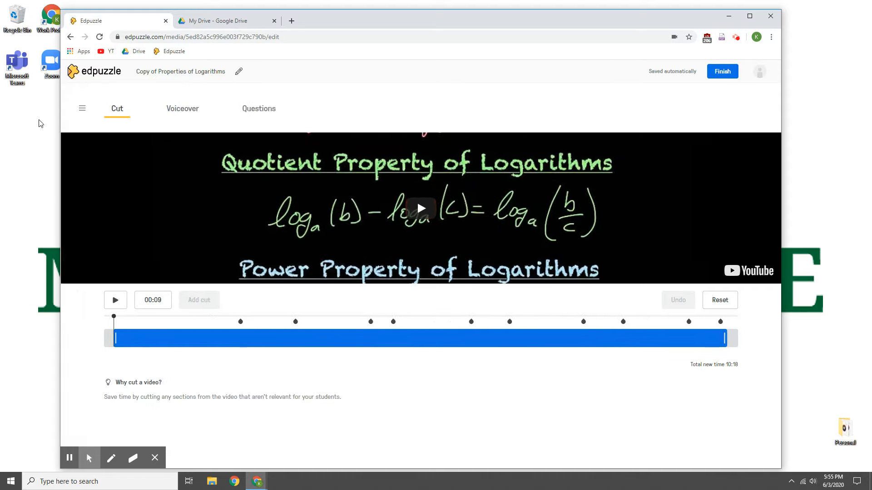
# Step: Rename the copied video as "Video Assignment pt1" and save the title
pyautogui.click(160, 72)
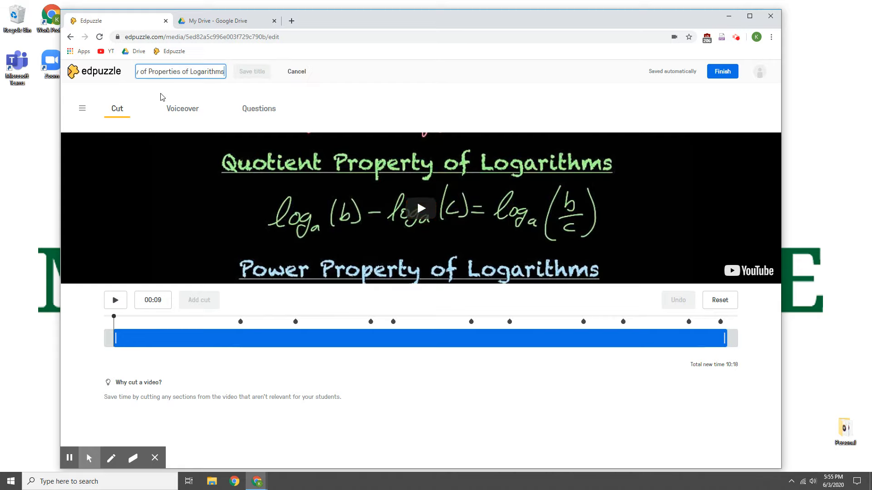
pyautogui.doubleClick(165, 71)
pyautogui.tripleClick(166, 69)
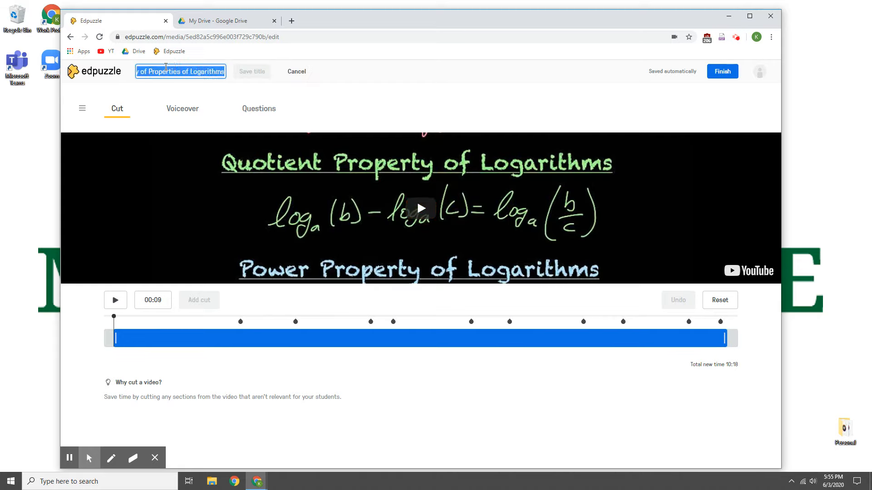
pyautogui.write('Vieo')
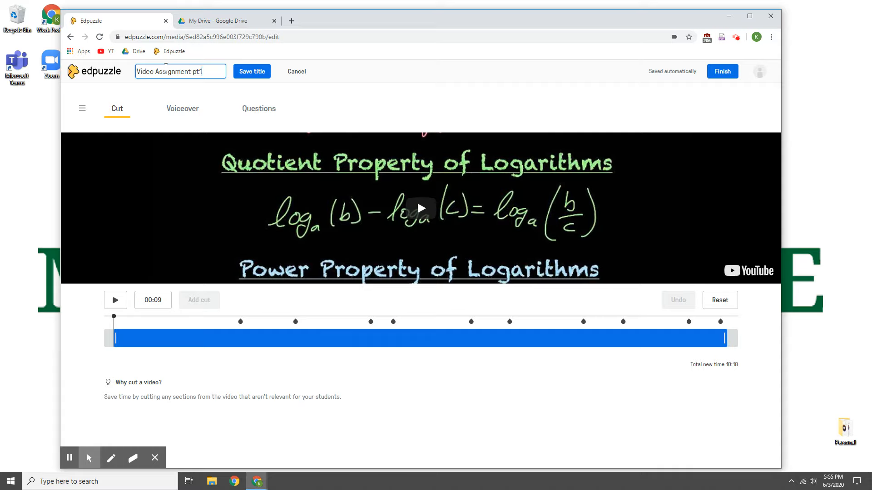
pyautogui.click(241, 73)
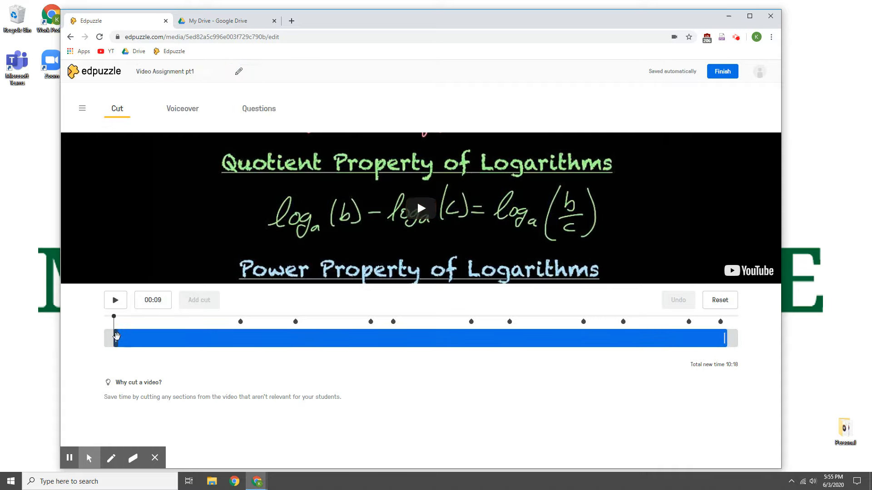
# Step: Trim the end of the video to about 06:03, agreeing to delete the video events in the cut section
pyautogui.click(115, 339)
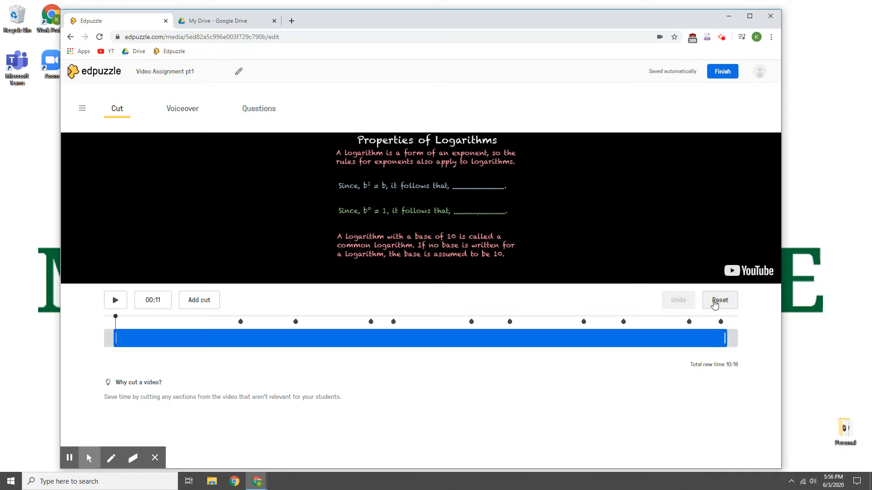
pyautogui.moveTo(725, 339); pyautogui.dragTo(416, 355)
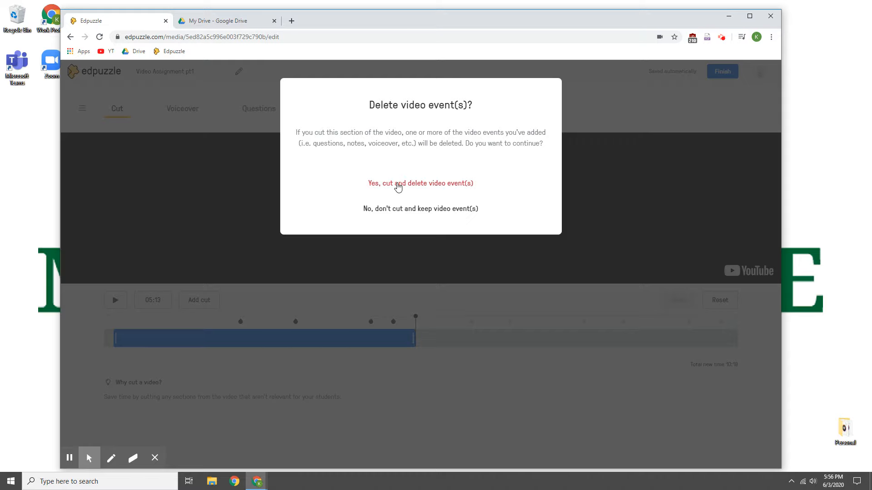
pyautogui.click(397, 185)
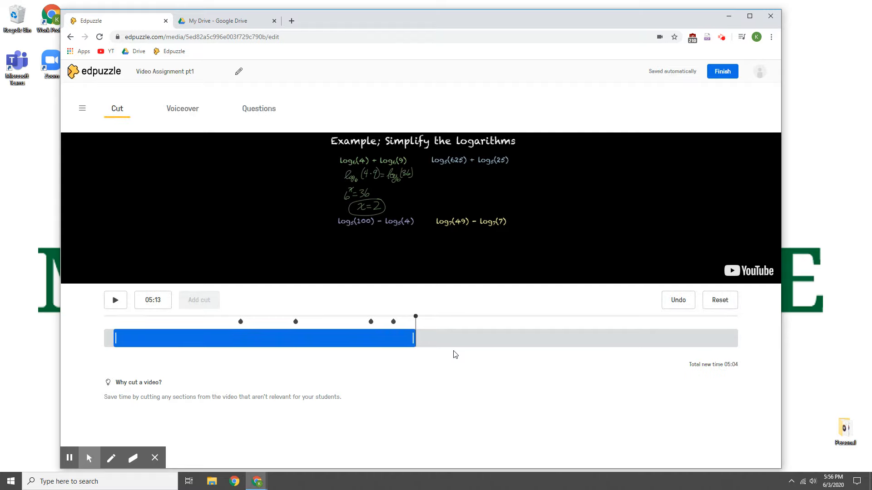
pyautogui.moveTo(418, 339); pyautogui.dragTo(465, 336)
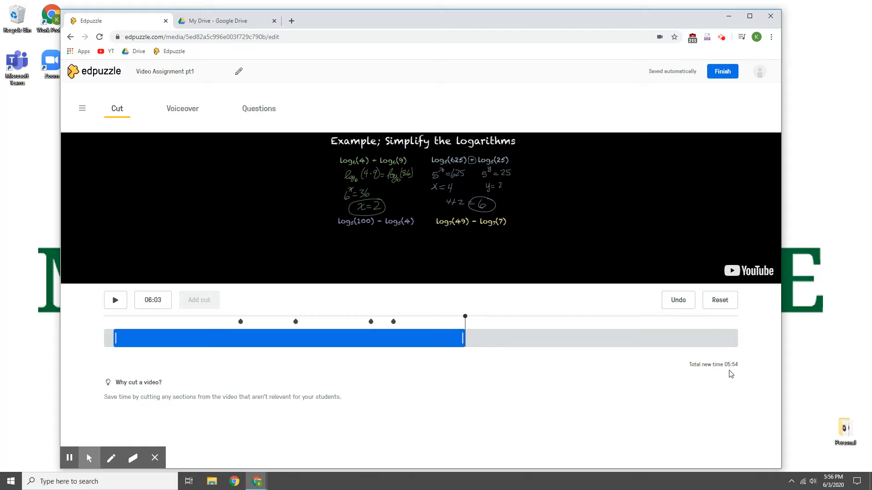
# Step: Look at the voiceover recording options with the playback position at about 00:13
pyautogui.click(194, 110)
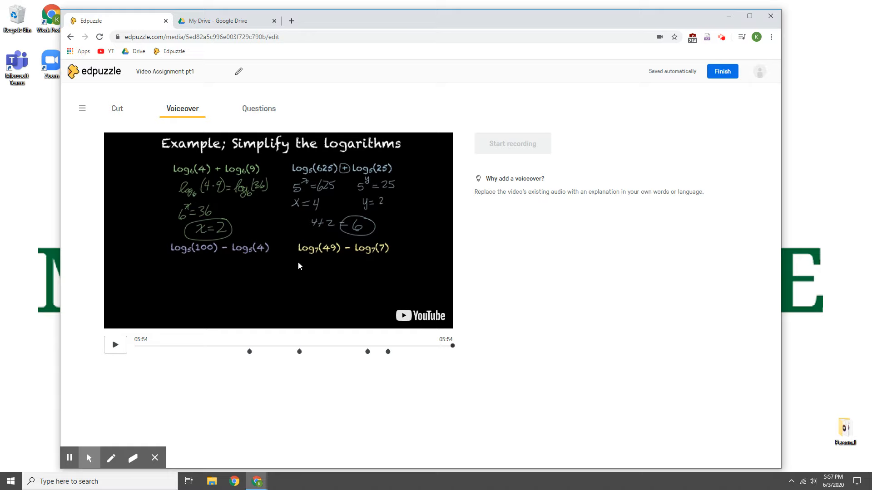
pyautogui.click(150, 347)
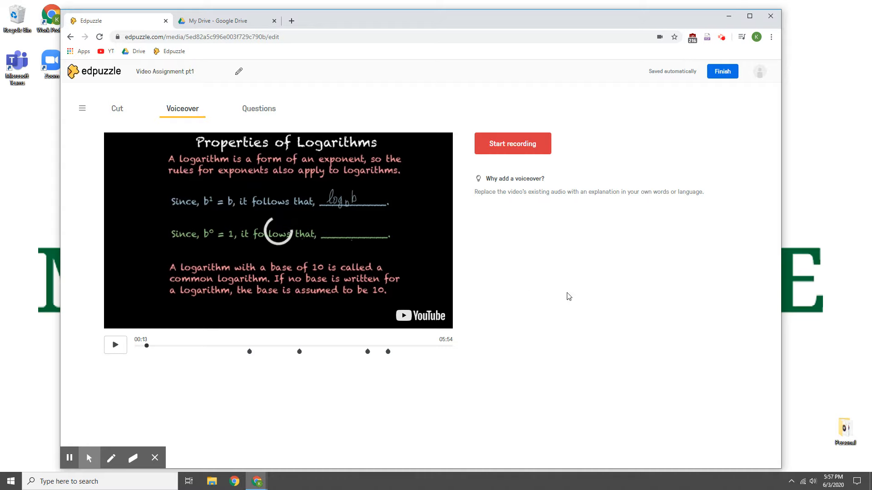
# Step: Add a note at 05:16 reading "Write something insightful." with a four-second audio recording, and move it to 05:33
pyautogui.click(255, 115)
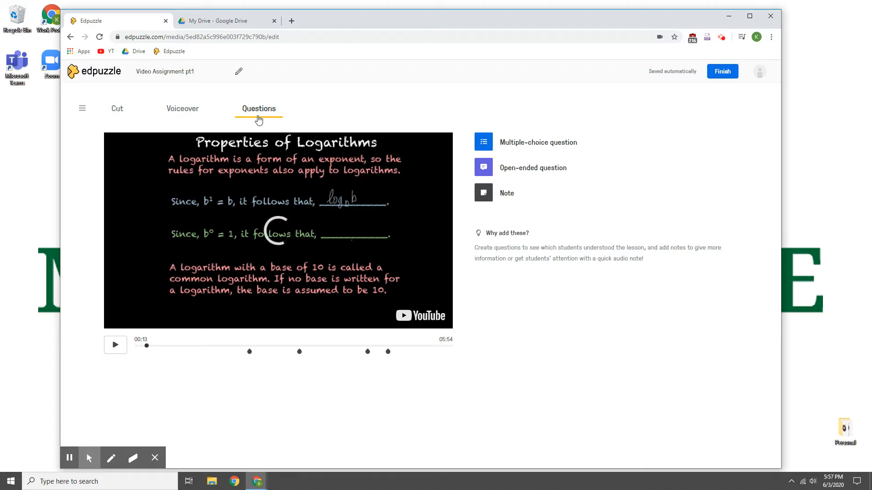
pyautogui.click(504, 192)
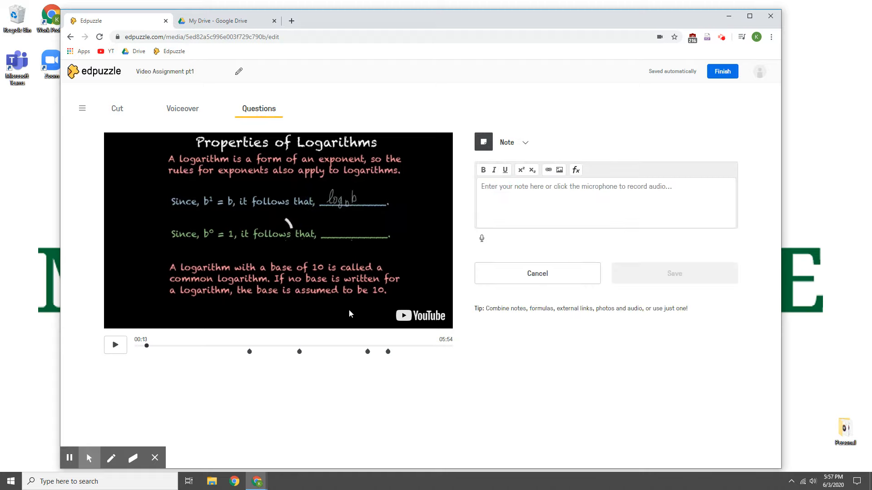
pyautogui.click(418, 350)
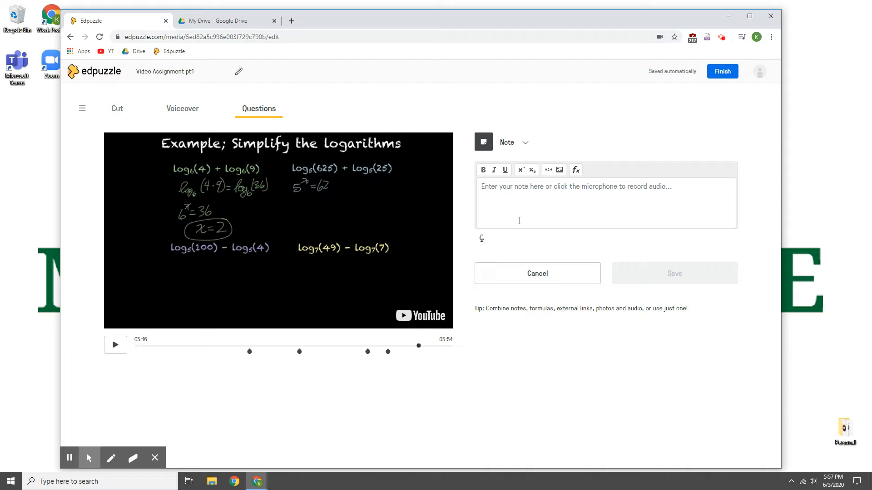
pyautogui.write('Write something insightful.')
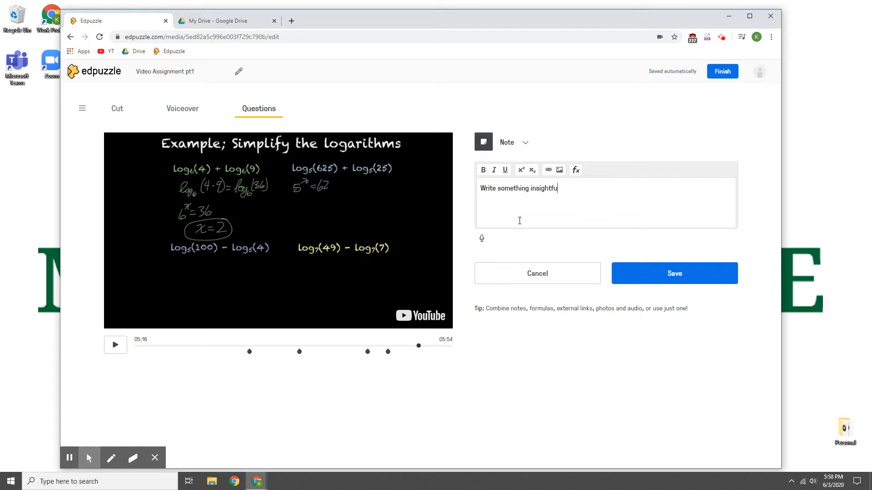
pyautogui.click(482, 241)
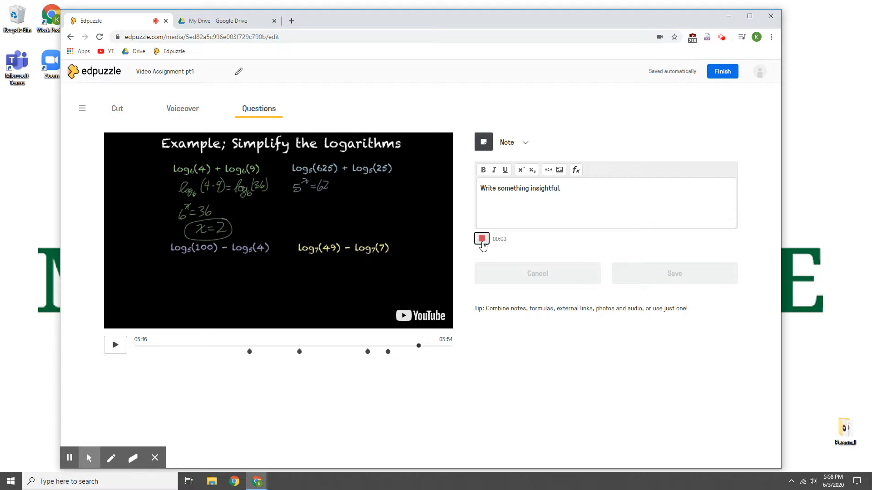
pyautogui.click(483, 242)
pyautogui.click(655, 291)
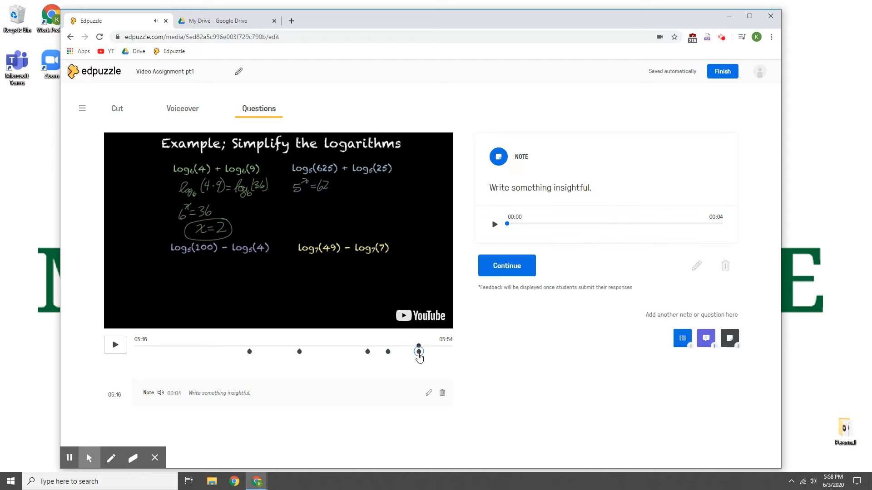
pyautogui.click(422, 352)
pyautogui.moveTo(423, 357)
pyautogui.mouseDown()
pyautogui.moveTo(440, 355)
pyautogui.moveTo(405, 357)
pyautogui.moveTo(436, 356)
pyautogui.mouseUp()
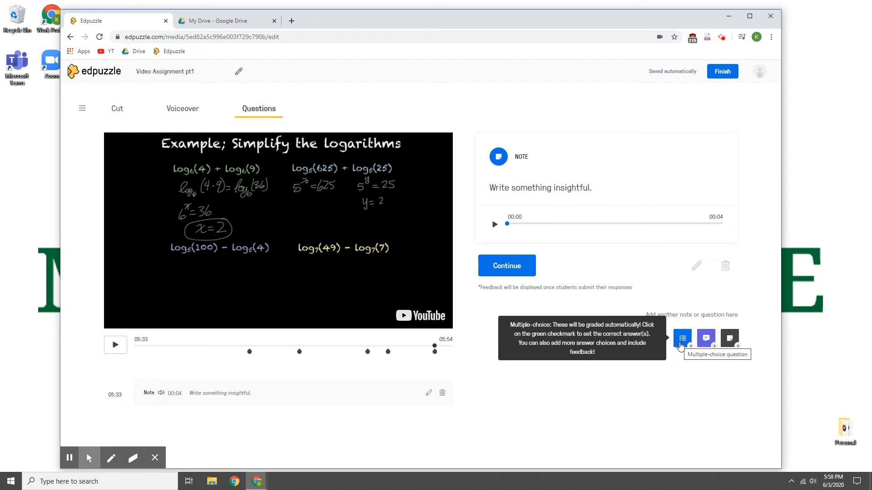
# Step: Add a multiple-choice question at 05:33 reading "This is right." with Yes as the correct choice and No as the wrong one
pyautogui.click(681, 345)
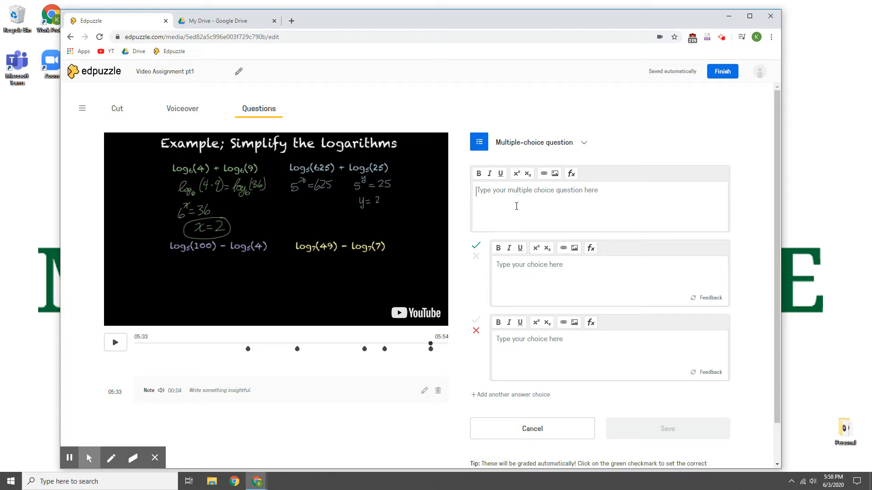
pyautogui.write('This is right.')
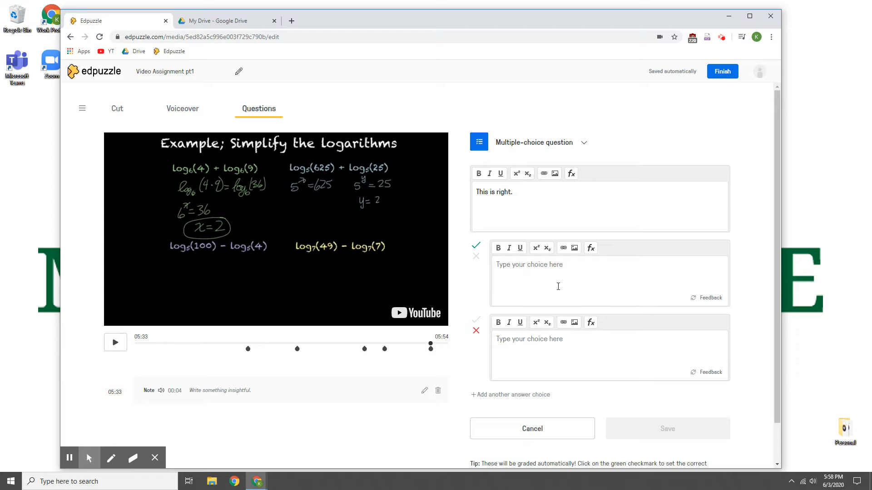
pyautogui.write('Yes')
pyautogui.click(555, 358)
pyautogui.write('No')
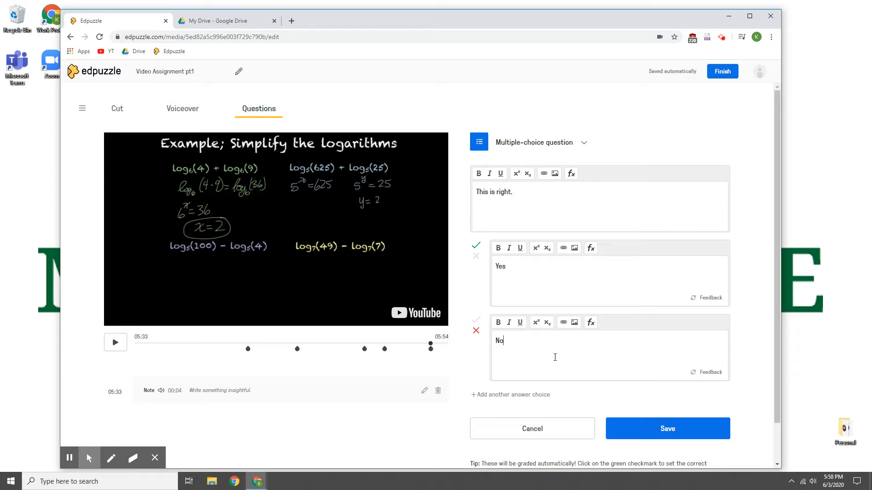
pyautogui.click(663, 429)
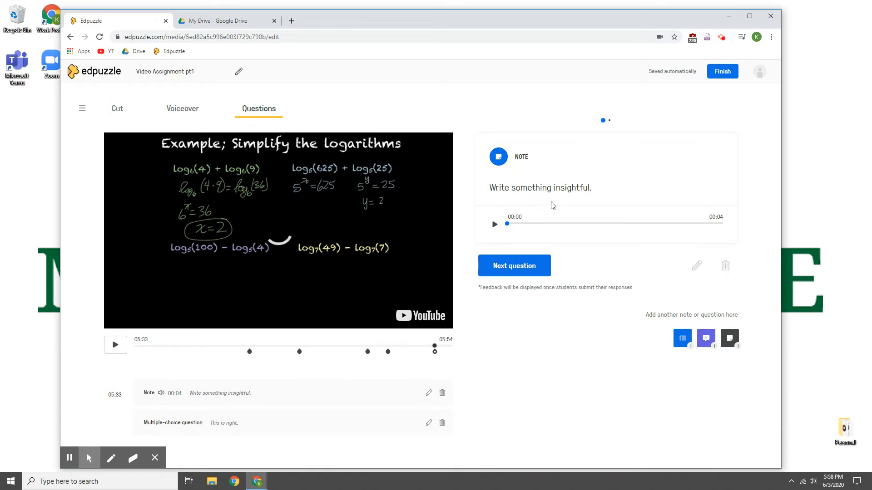
# Step: Move the playback position back to about 01:09 and finish editing the video
pyautogui.click(410, 347)
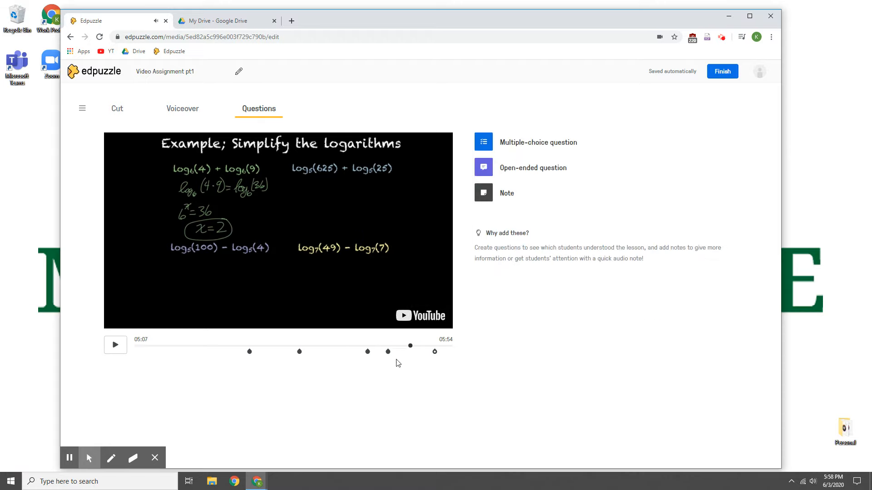
pyautogui.moveTo(412, 347); pyautogui.dragTo(199, 343)
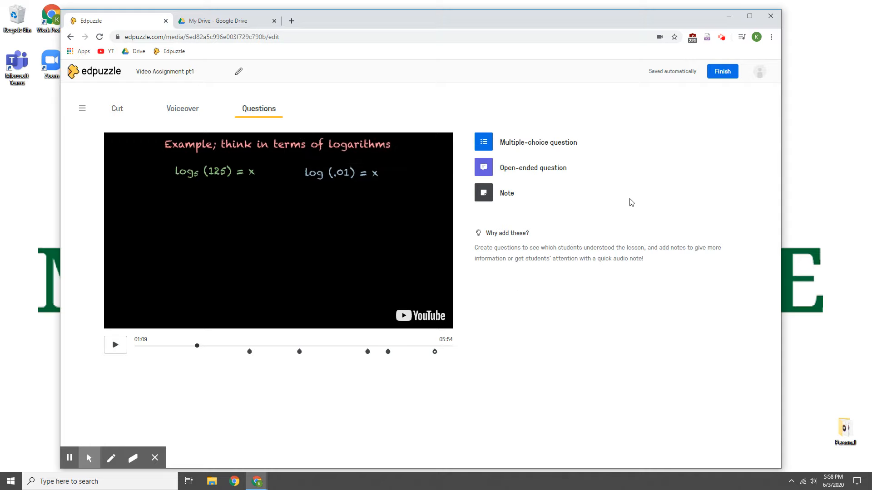
pyautogui.click(727, 74)
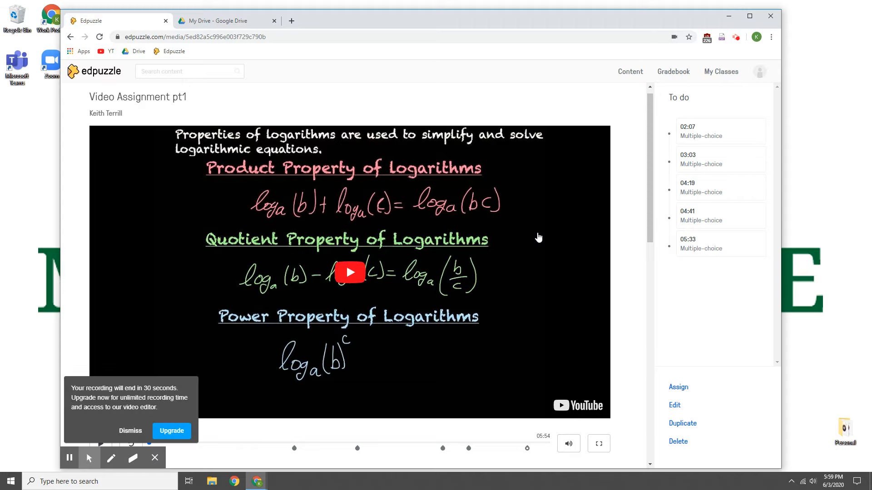
# Step: Assign the video to all of Sample Class with a due date of June 10th at 11:59pm
pyautogui.click(682, 388)
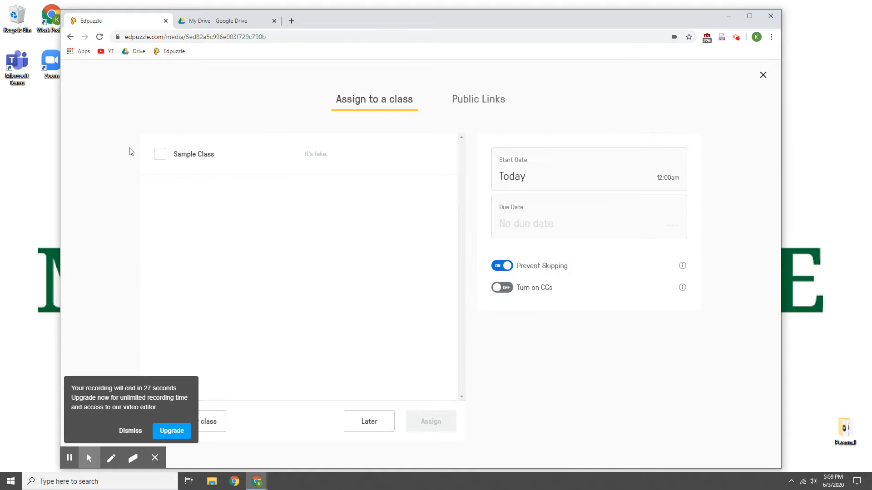
pyautogui.click(160, 154)
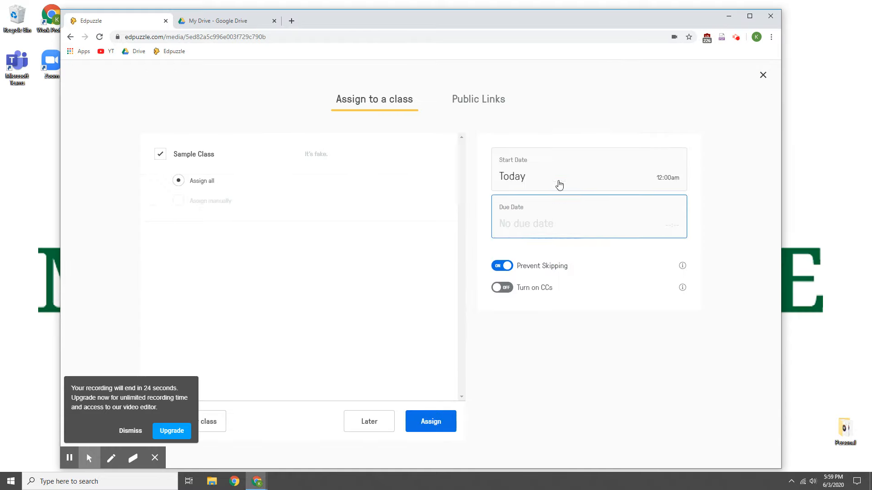
pyautogui.click(555, 221)
pyautogui.click(479, 300)
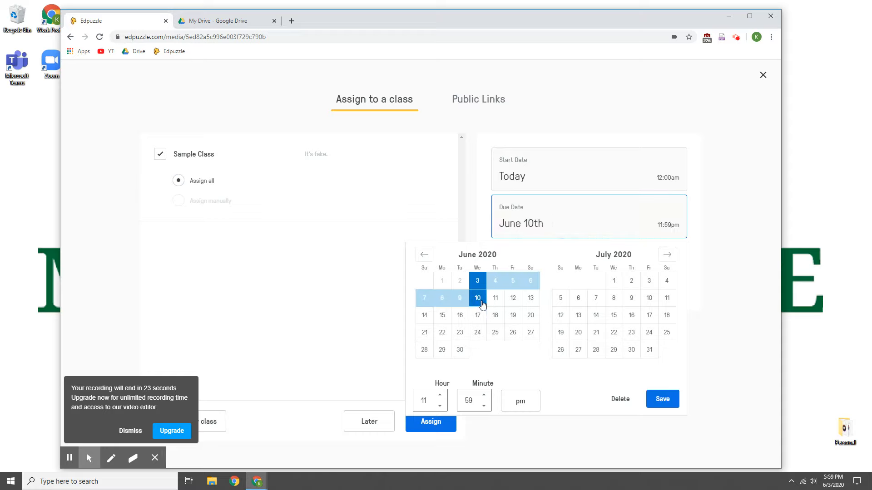
pyautogui.click(660, 404)
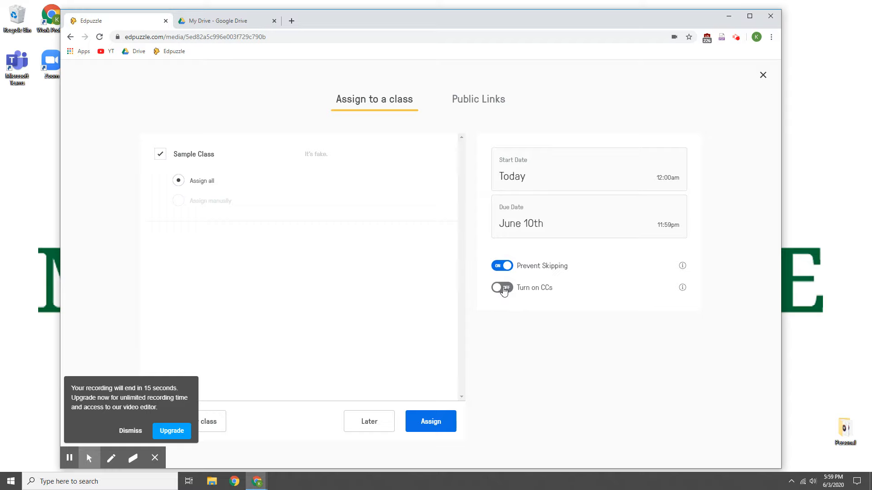
pyautogui.click(429, 423)
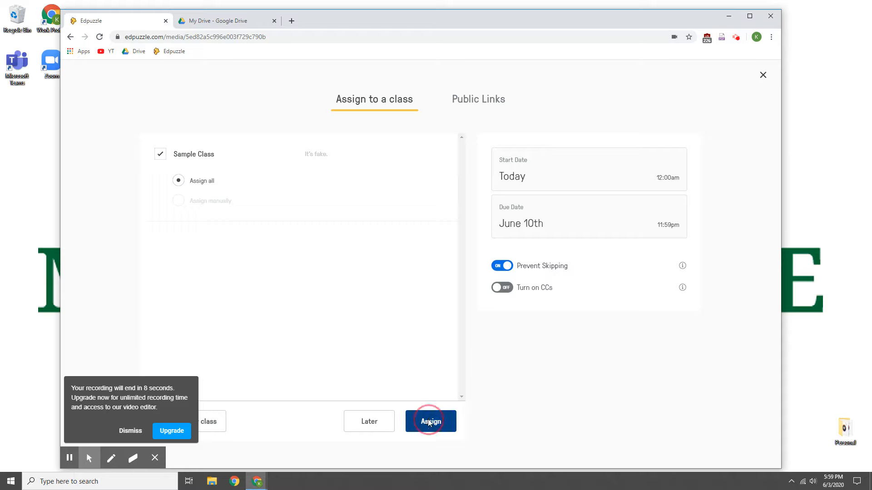